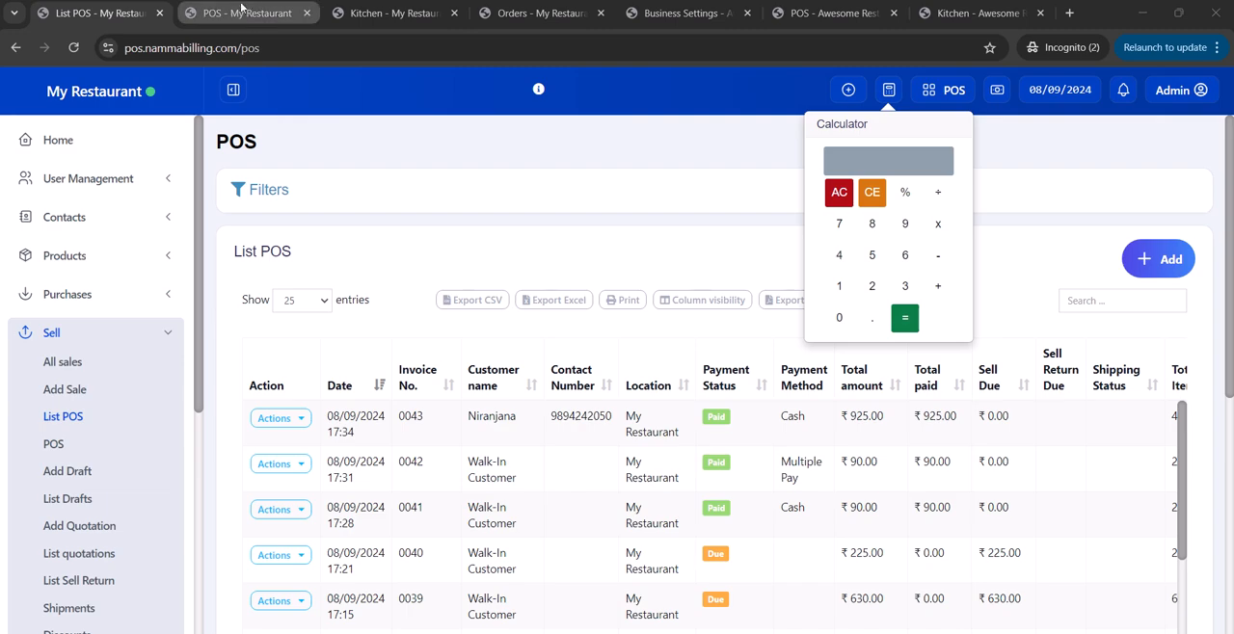
# On the POS sale screen, sell one BUTTER NAAN and one BUTTER ROTTI for cash, then dismiss the receipt without printing.
pyautogui.click(243, 13)
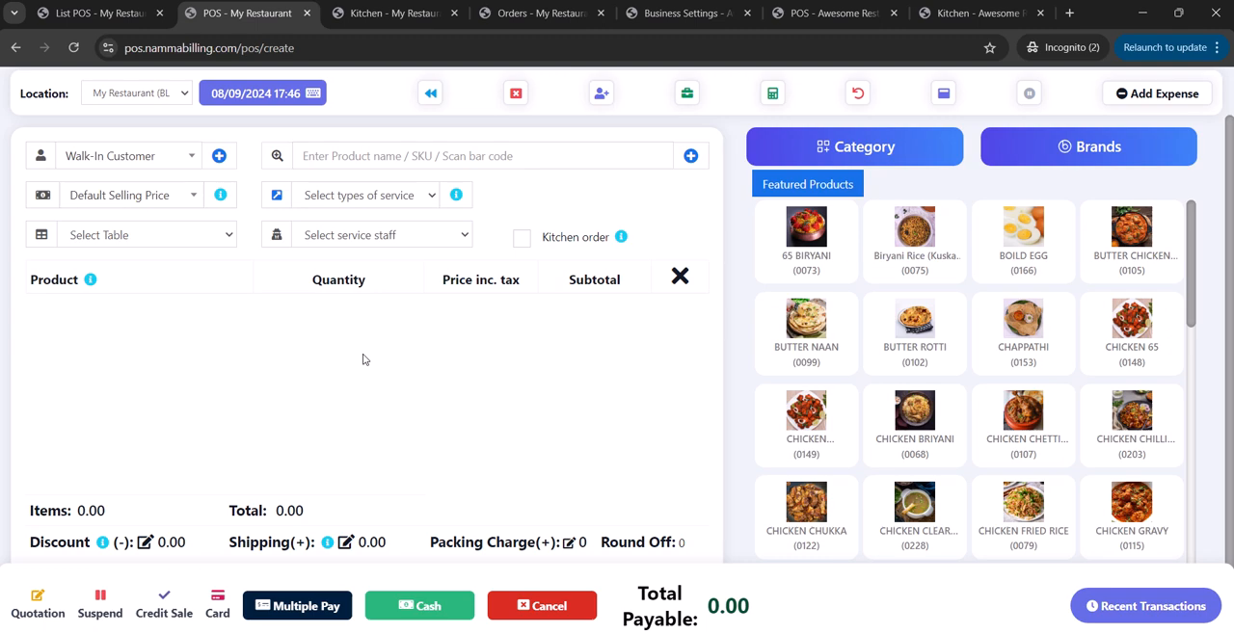
pyautogui.click(806, 323)
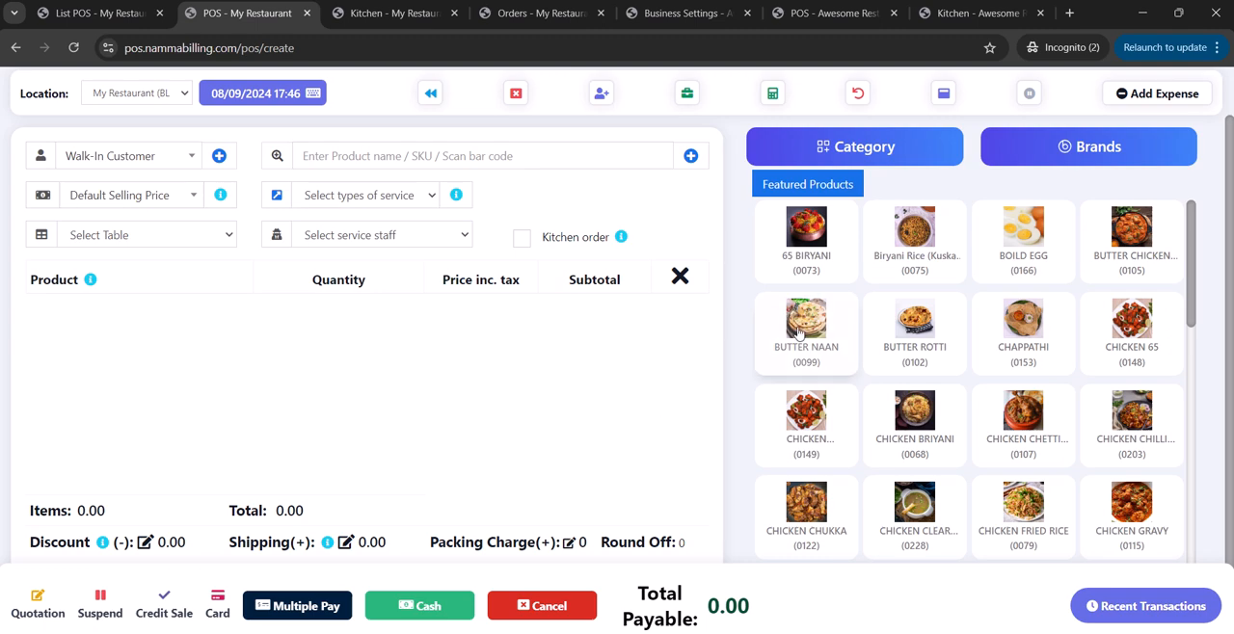
pyautogui.click(963, 328)
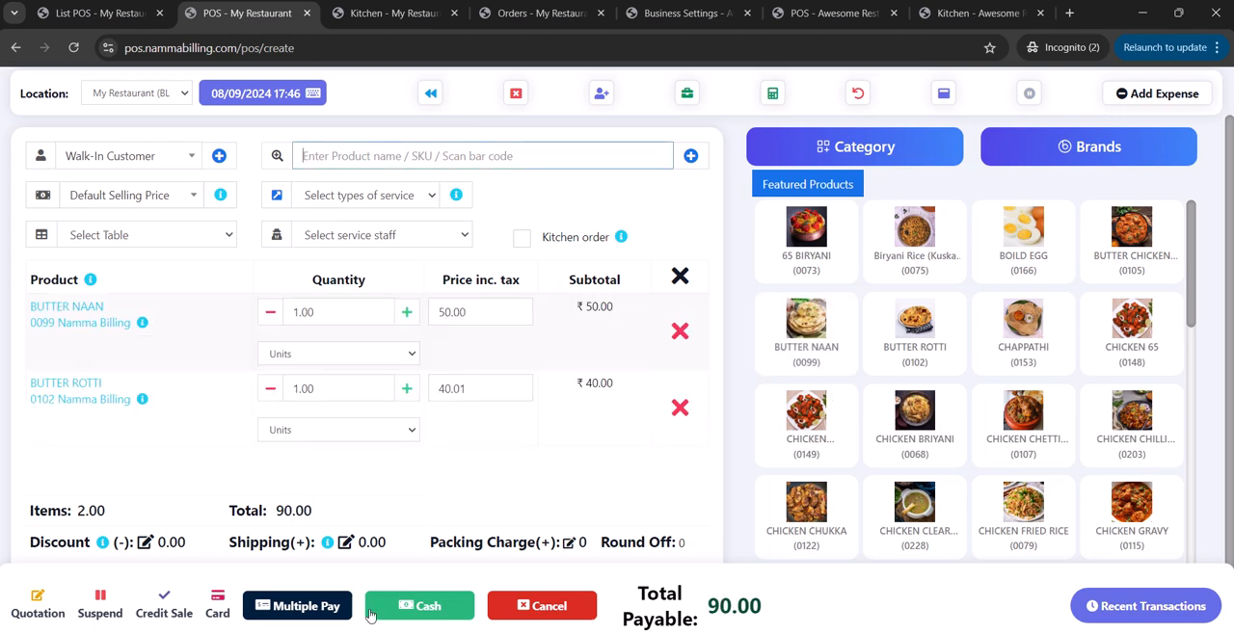
pyautogui.click(403, 609)
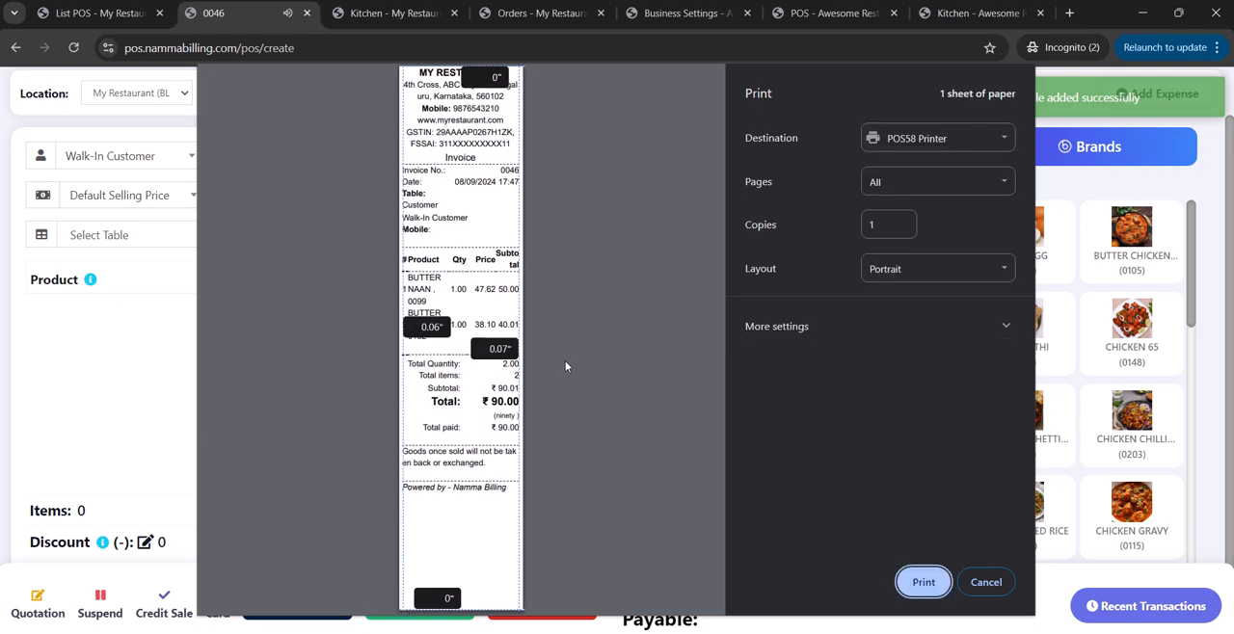
pyautogui.click(990, 580)
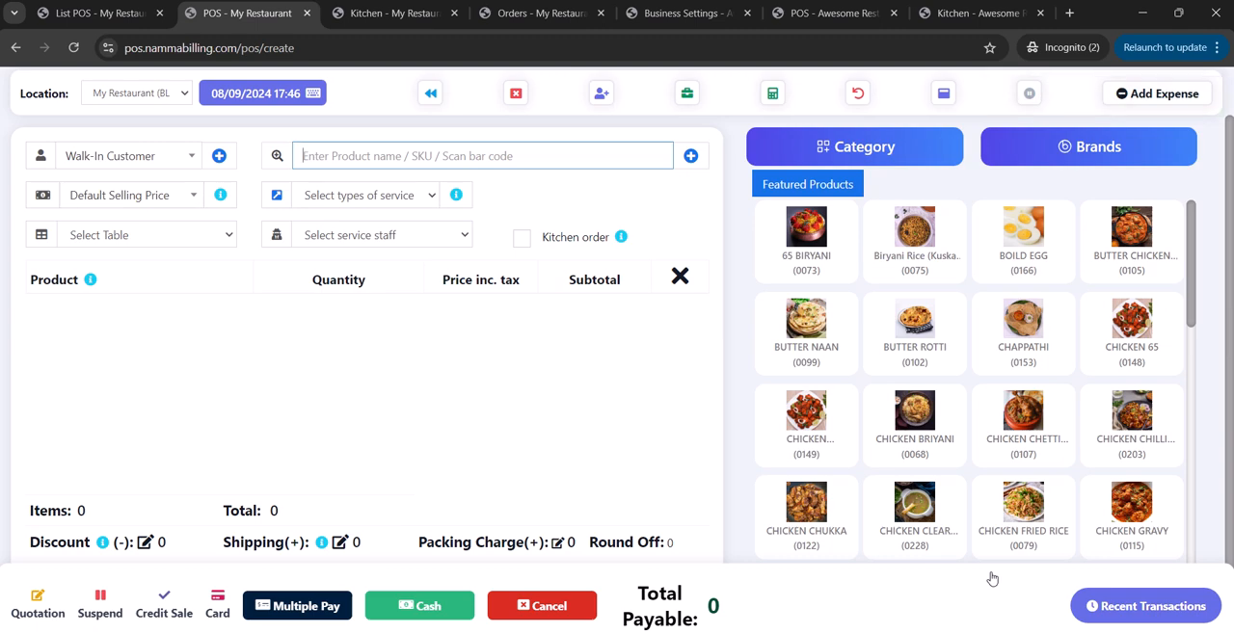
# Look up the existing customer by mobile number and select them for the new sale.
pyautogui.click(164, 196)
pyautogui.click(157, 193)
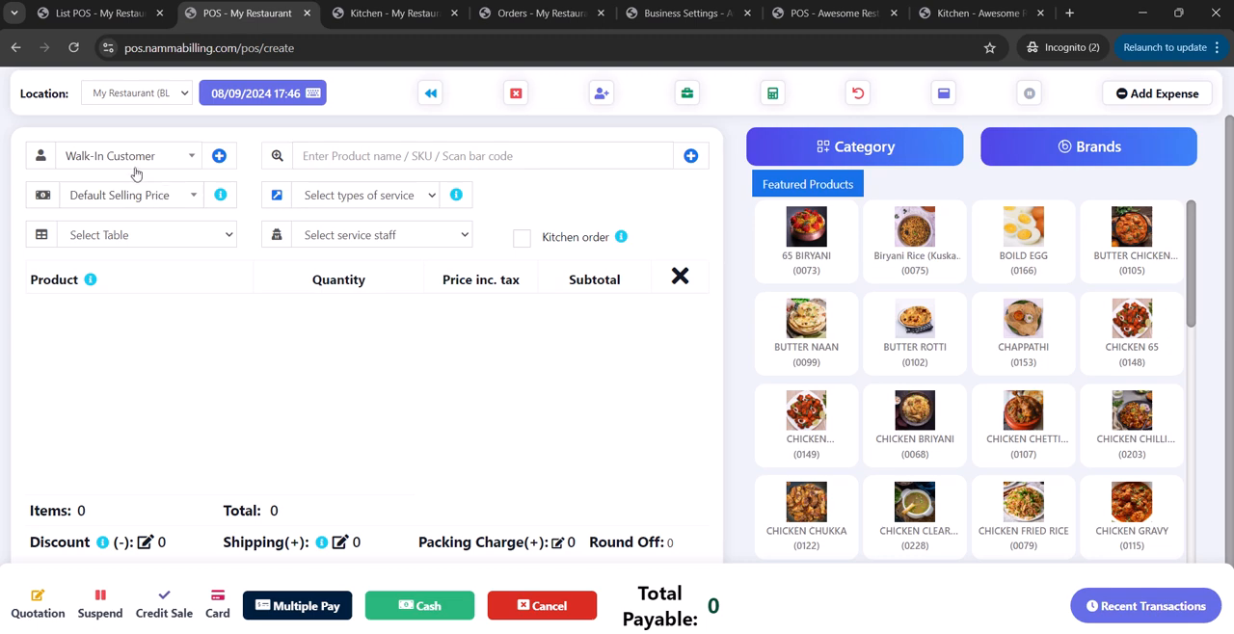
pyautogui.click(129, 156)
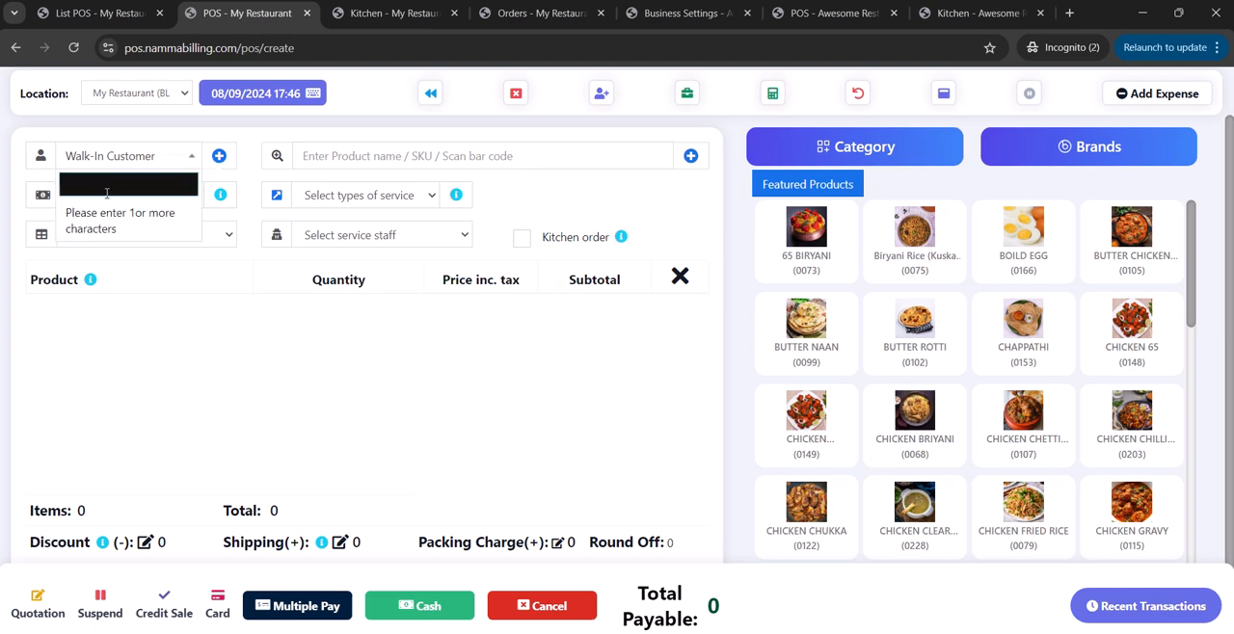
pyautogui.write('9')
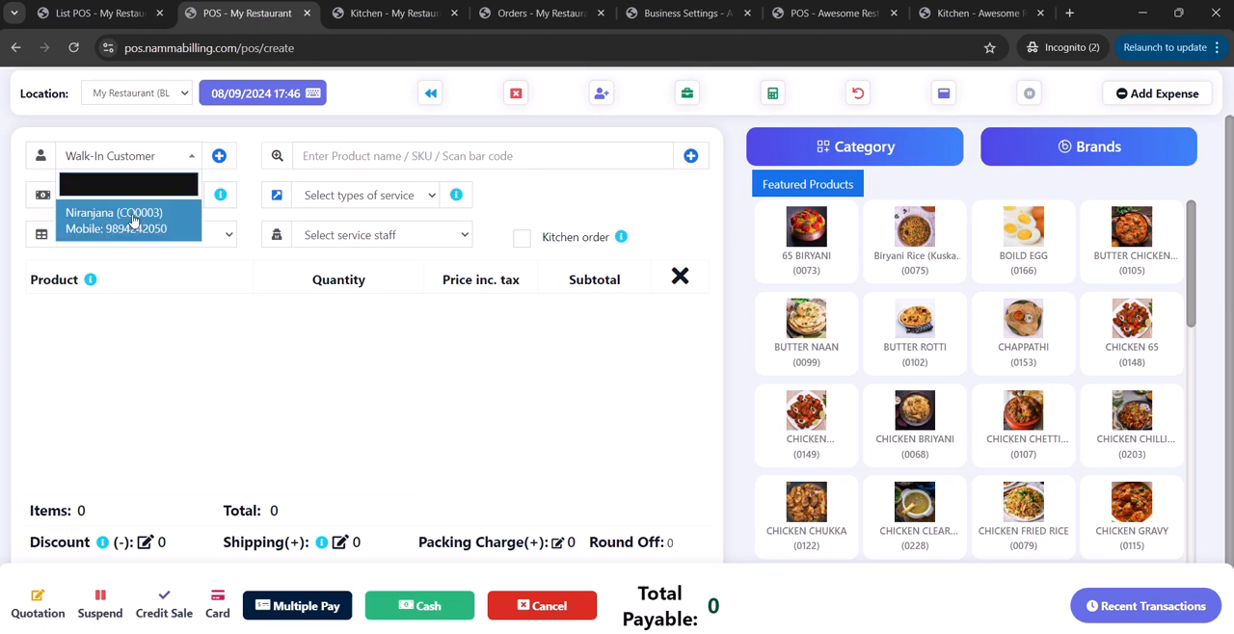
pyautogui.click(138, 222)
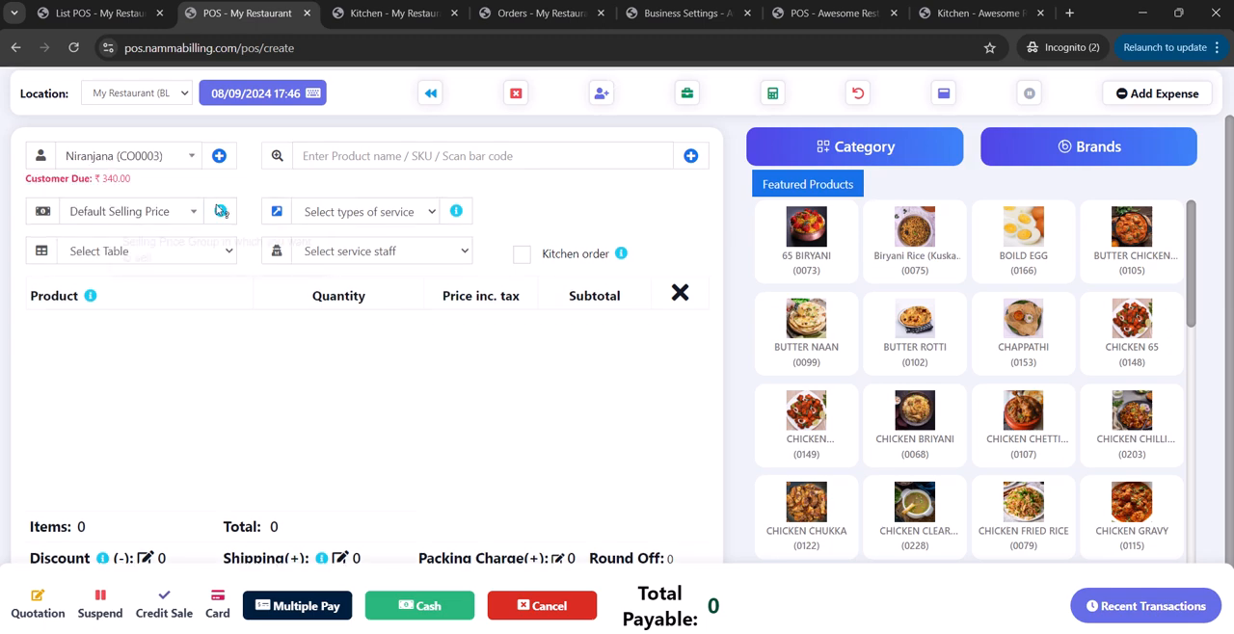
# Examine the new contact form's fields for an individual customer and close it without saving.
pyautogui.click(220, 157)
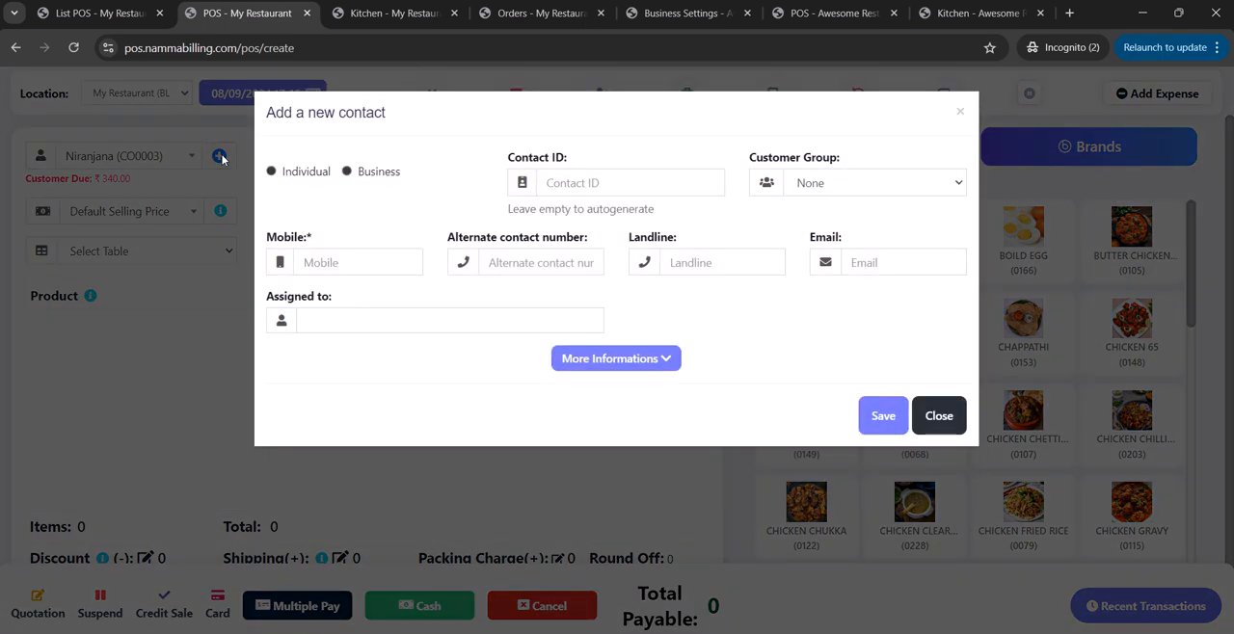
pyautogui.click(309, 171)
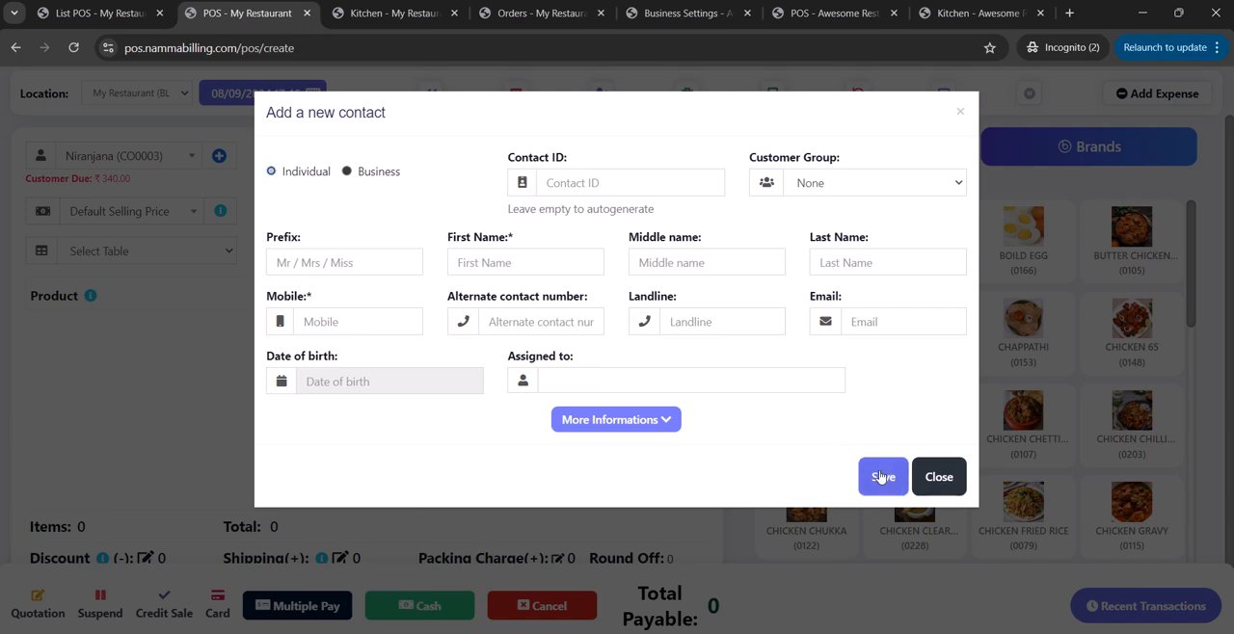
pyautogui.click(936, 476)
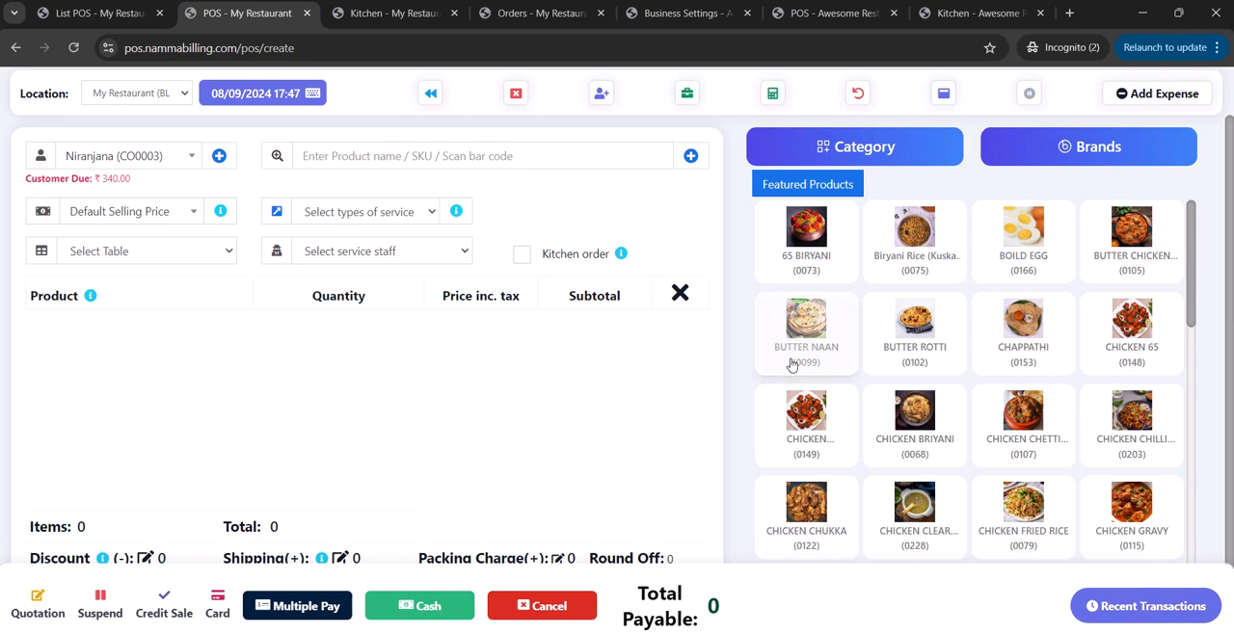
# Add BUTTER NAAN, BUTTER ROTTI and CHAPPATHI to the sale and set its service type to Delivery with a packing charge of 50.
pyautogui.click(1025, 354)
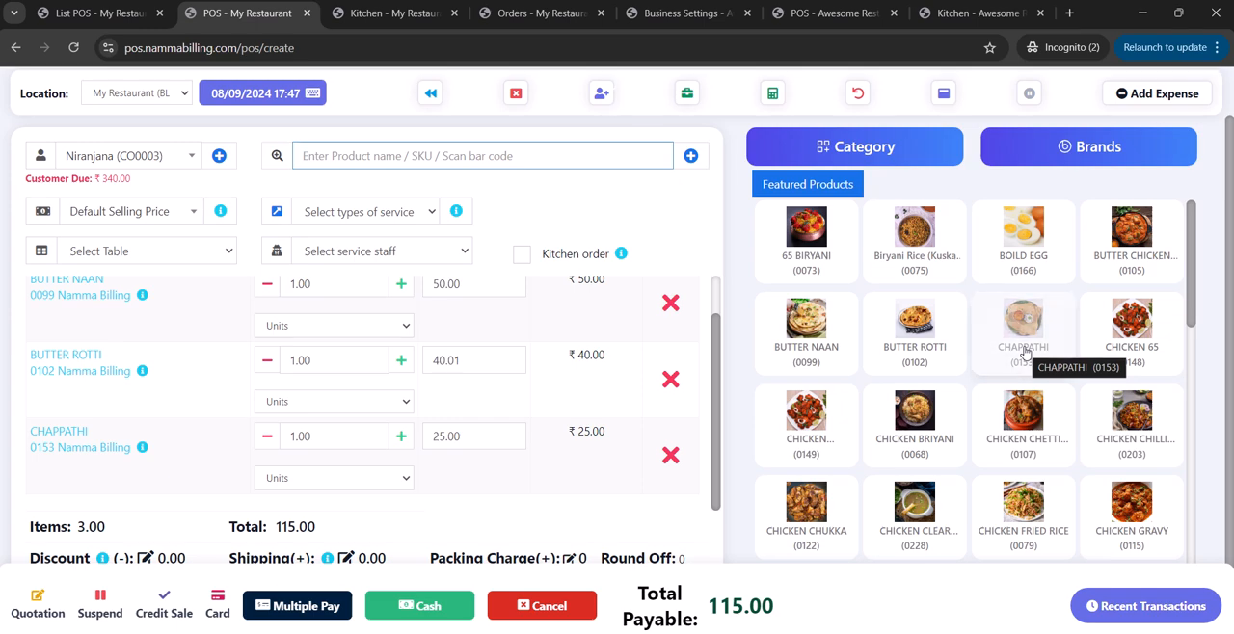
pyautogui.click(428, 221)
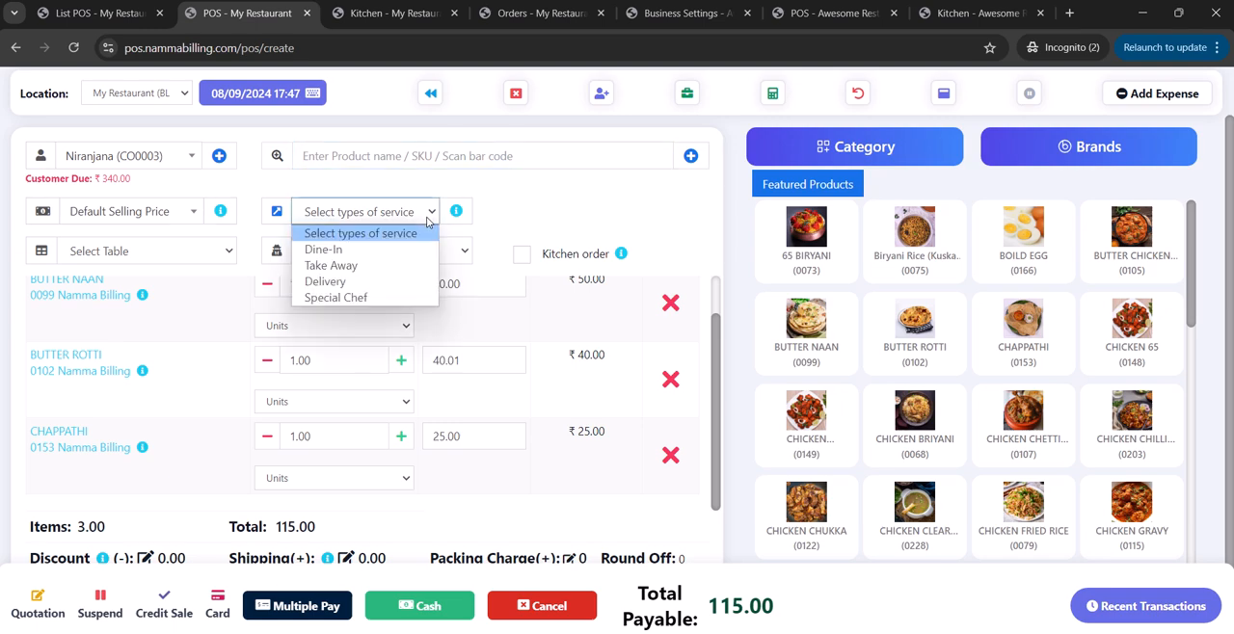
pyautogui.click(367, 282)
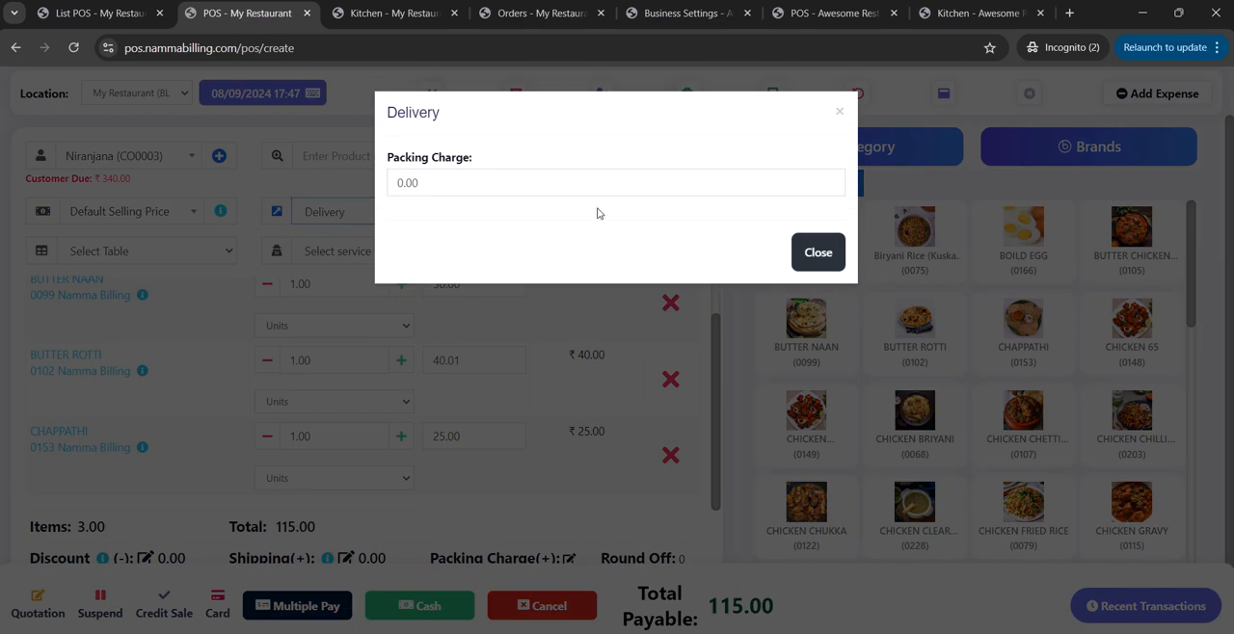
pyautogui.click(638, 185)
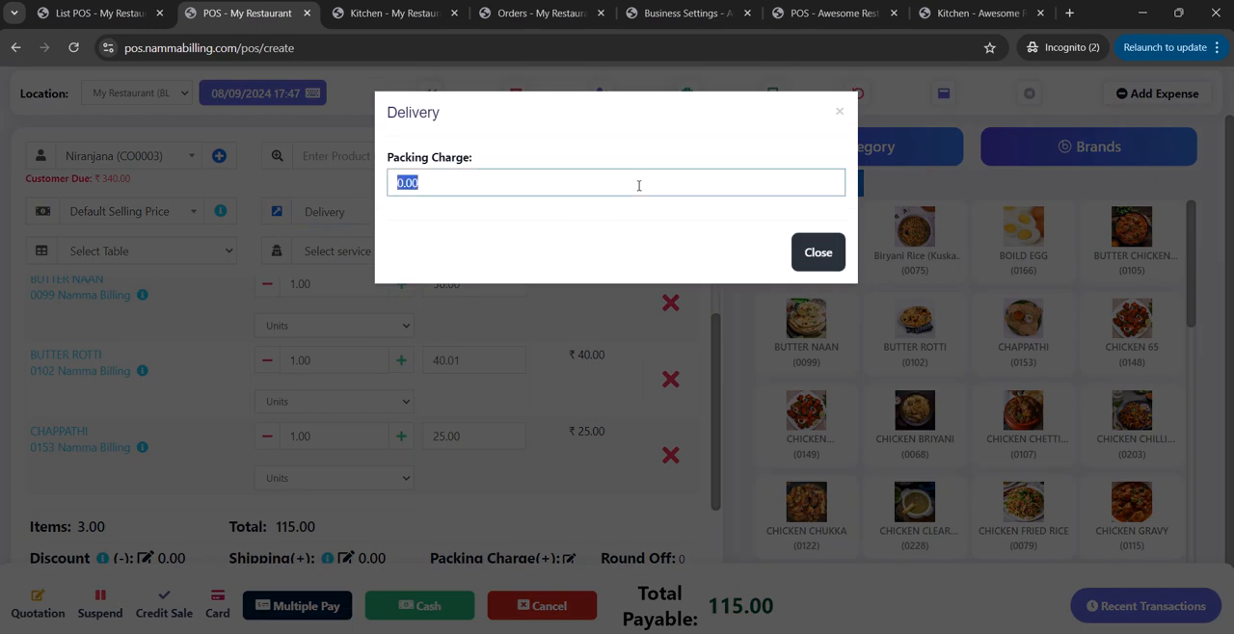
pyautogui.write('50')
pyautogui.click(818, 253)
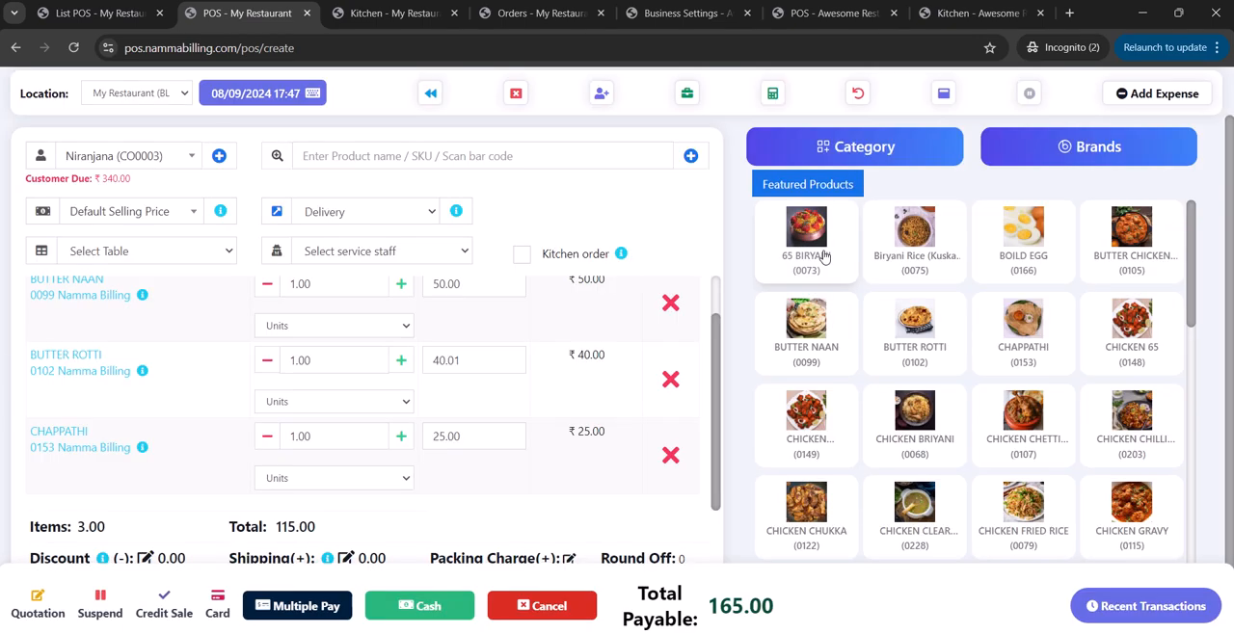
# Assign Table 1 to the sale and mark it as a kitchen order, leaving the service staff unselected.
pyautogui.click(188, 252)
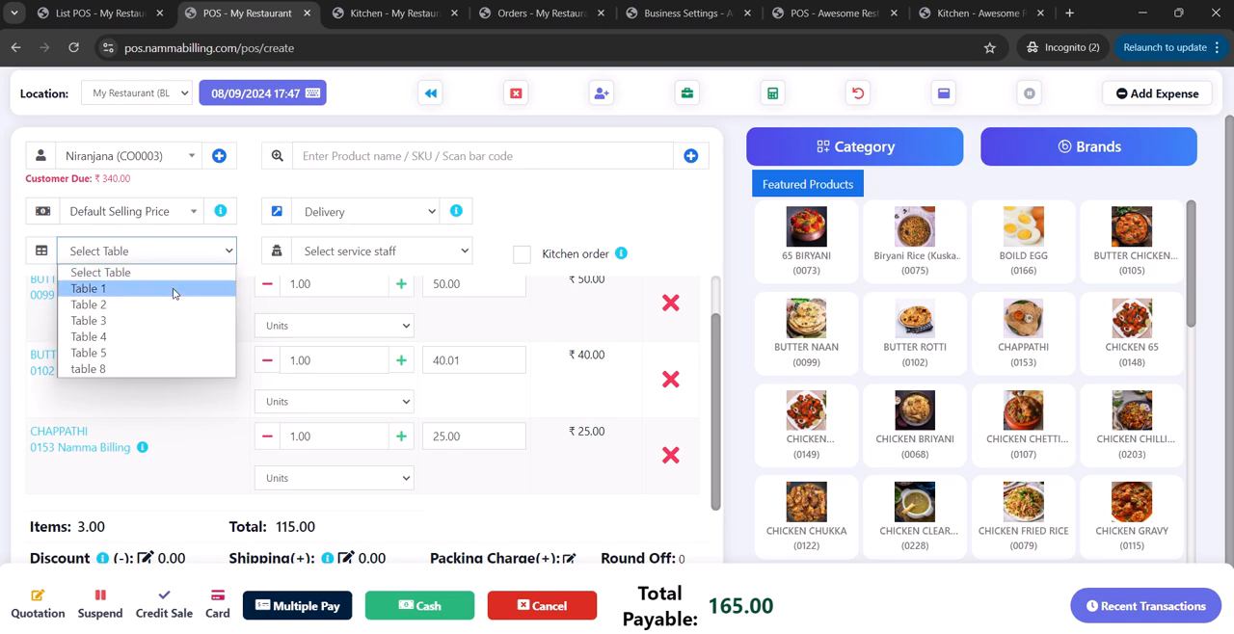
pyautogui.click(176, 289)
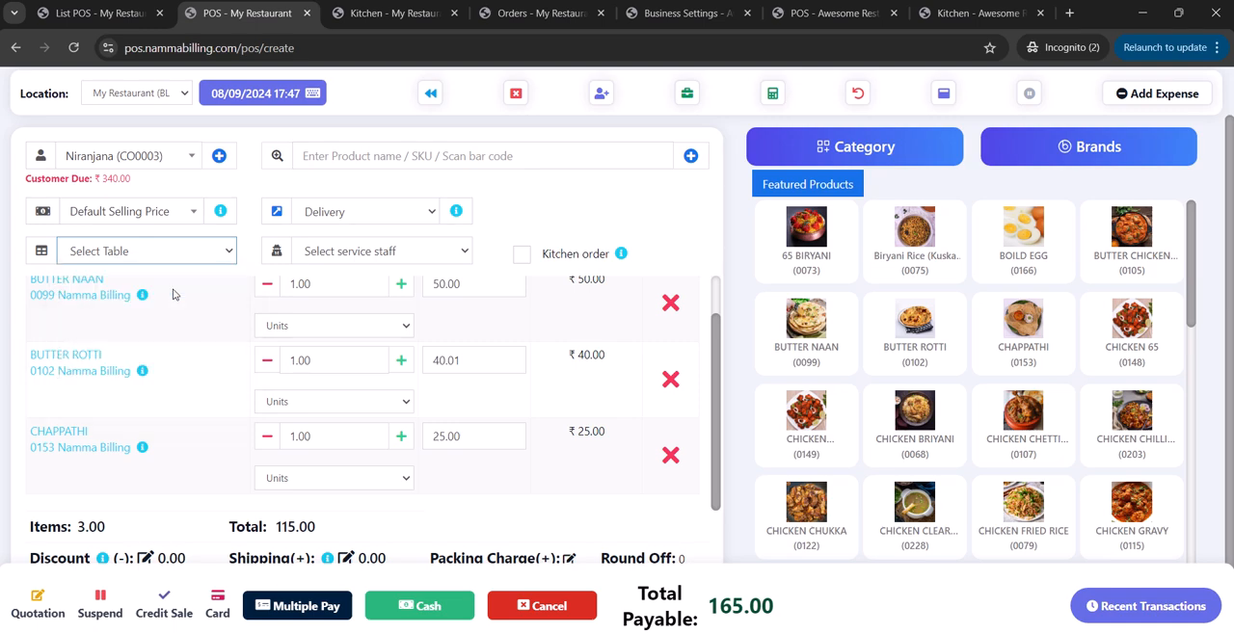
pyautogui.click(362, 254)
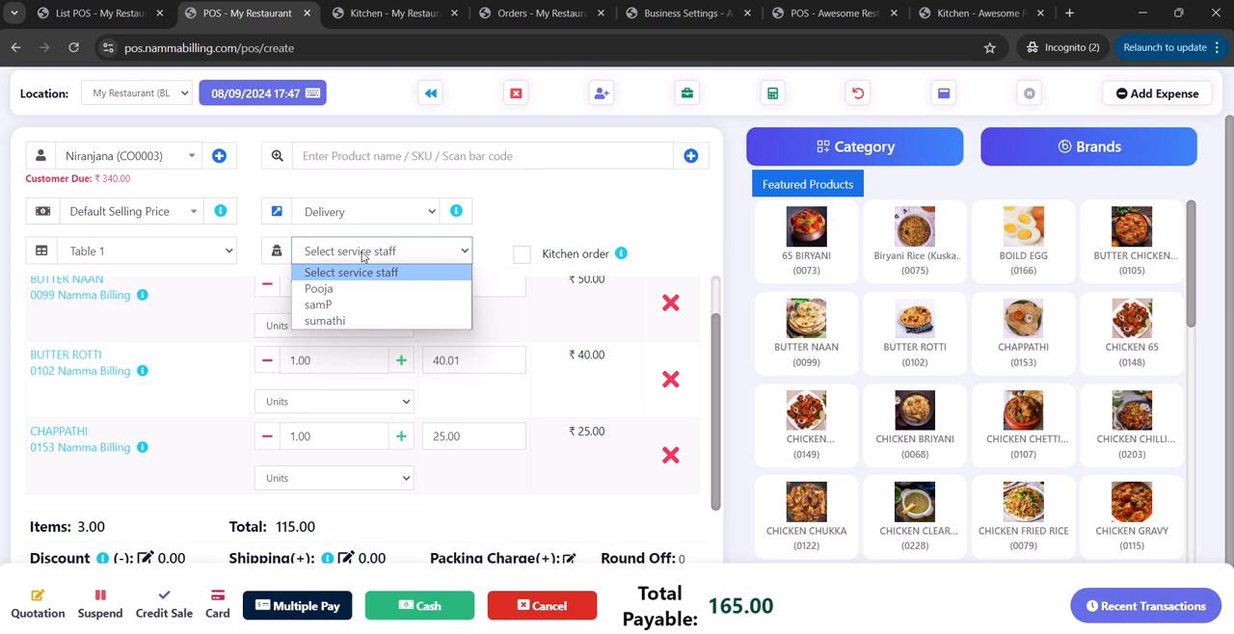
pyautogui.click(520, 211)
pyautogui.click(524, 254)
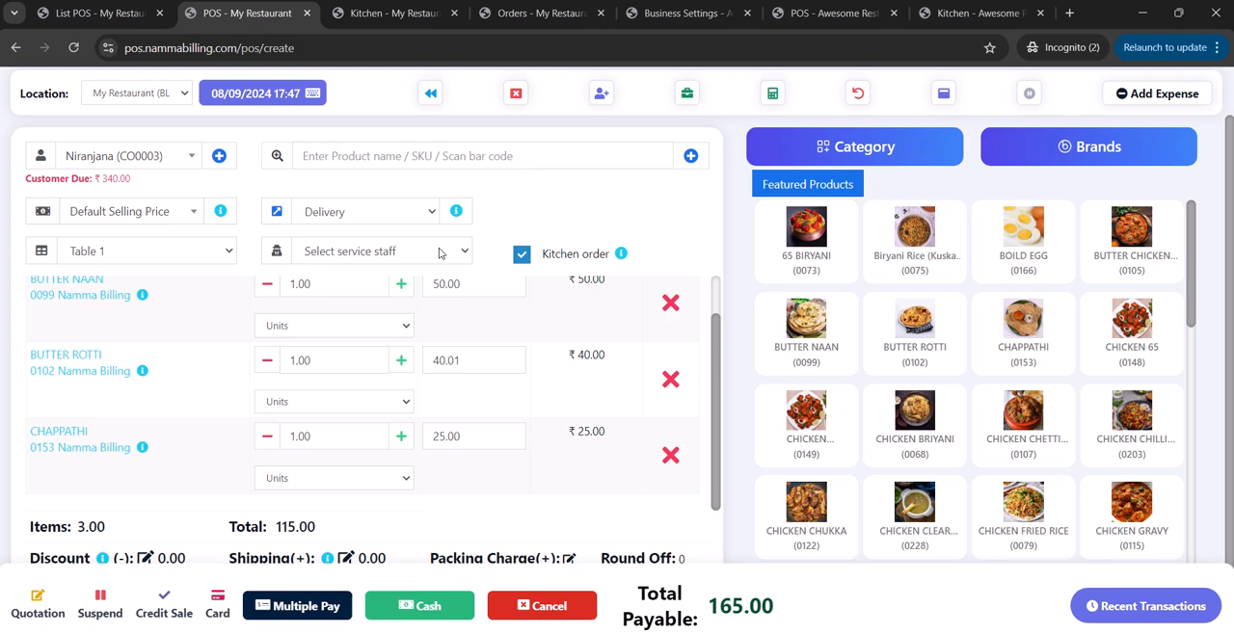
# Complete the delivery sale as a cash payment and dismiss the invoice without printing.
pyautogui.click(433, 606)
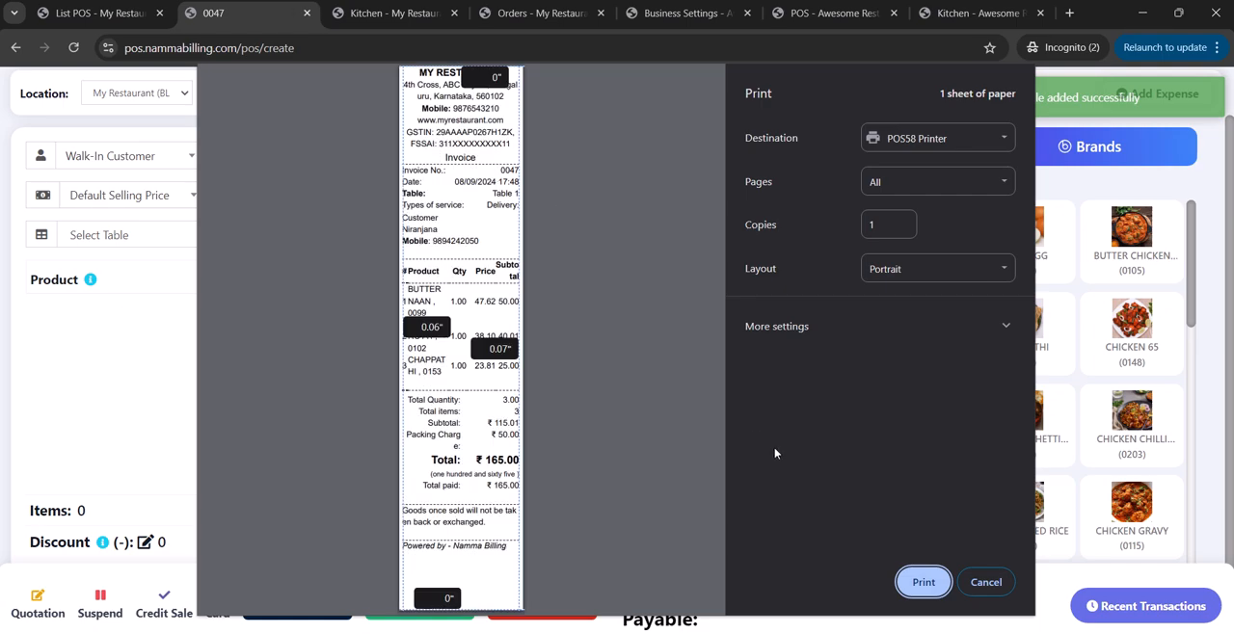
pyautogui.click(985, 582)
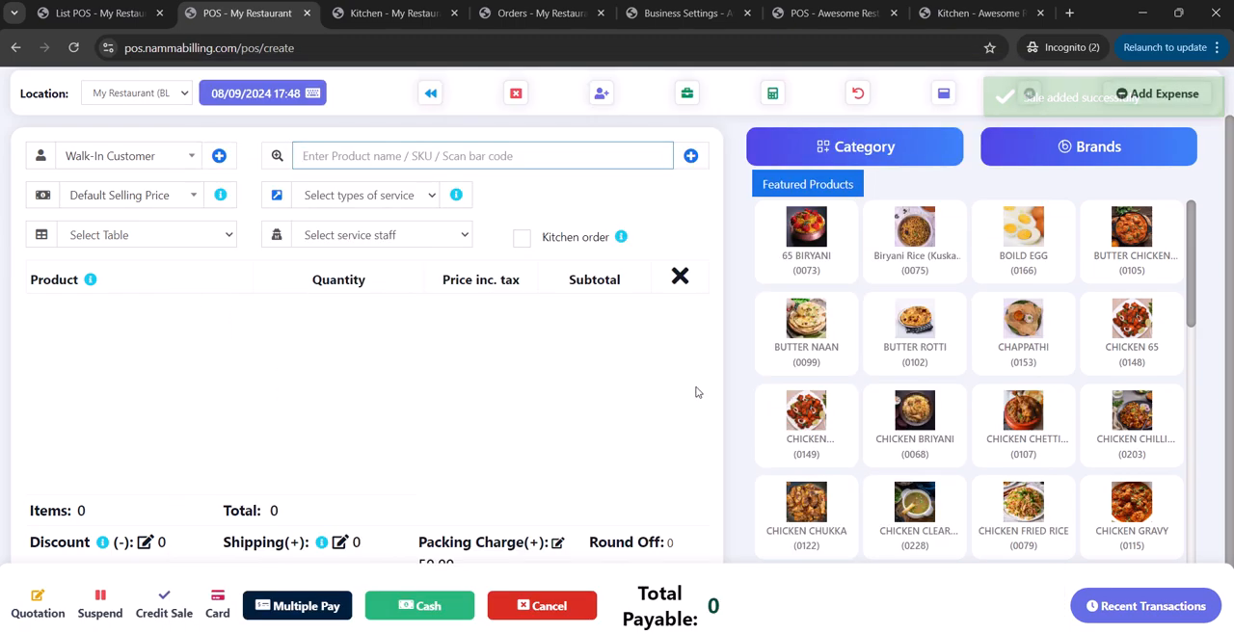
# Review the products, payment and charges in the Table 1 order's details on the kitchen screen, then close the details.
pyautogui.click(416, 20)
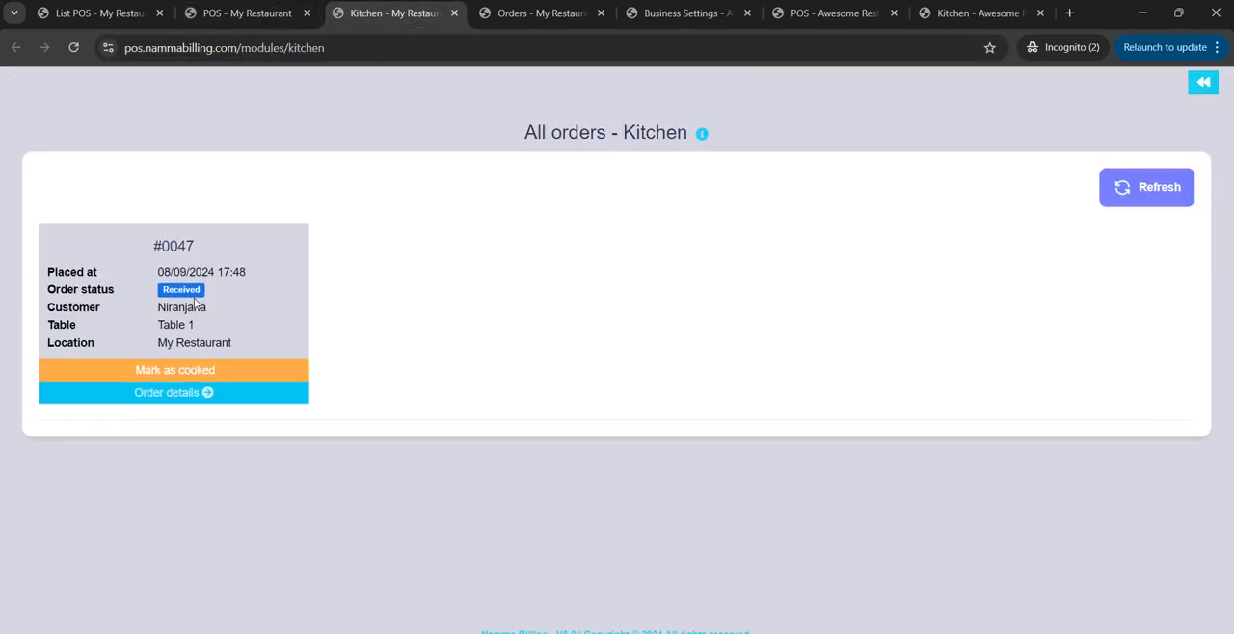
pyautogui.click(206, 393)
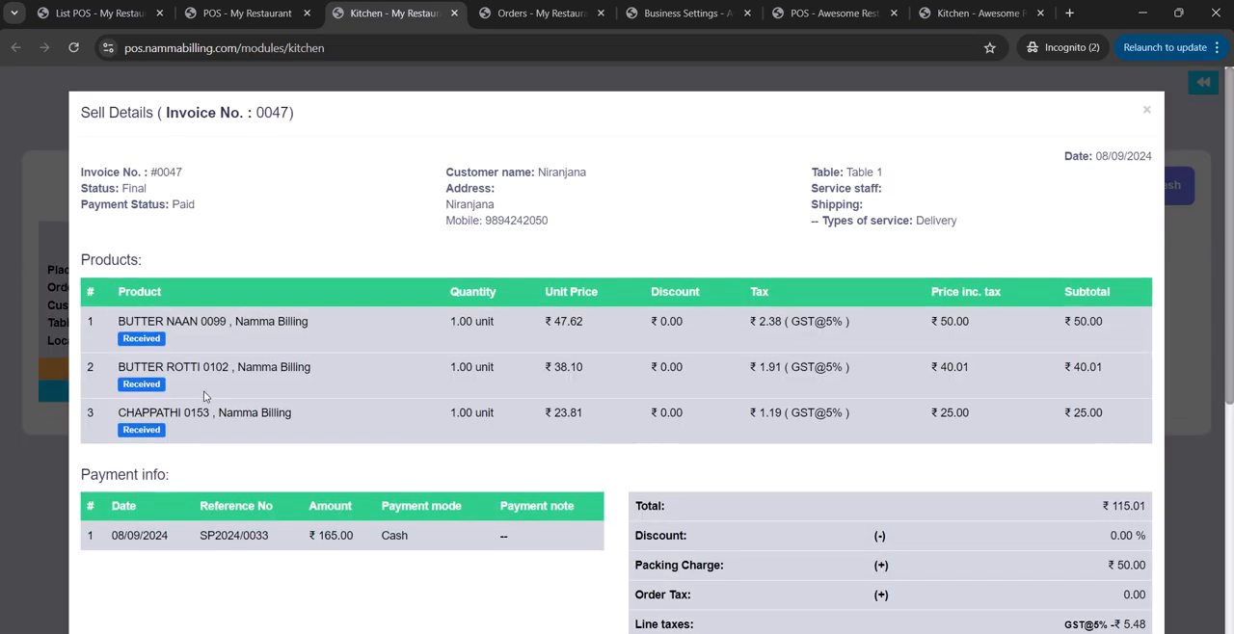
pyautogui.click(87, 13)
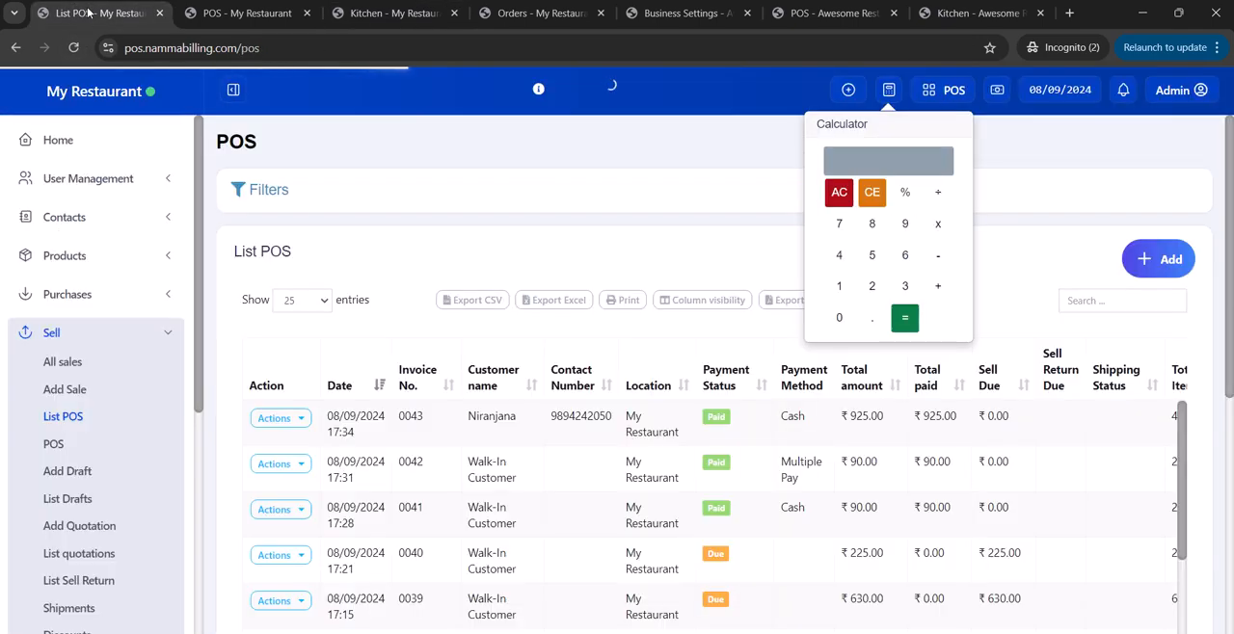
pyautogui.click(119, 335)
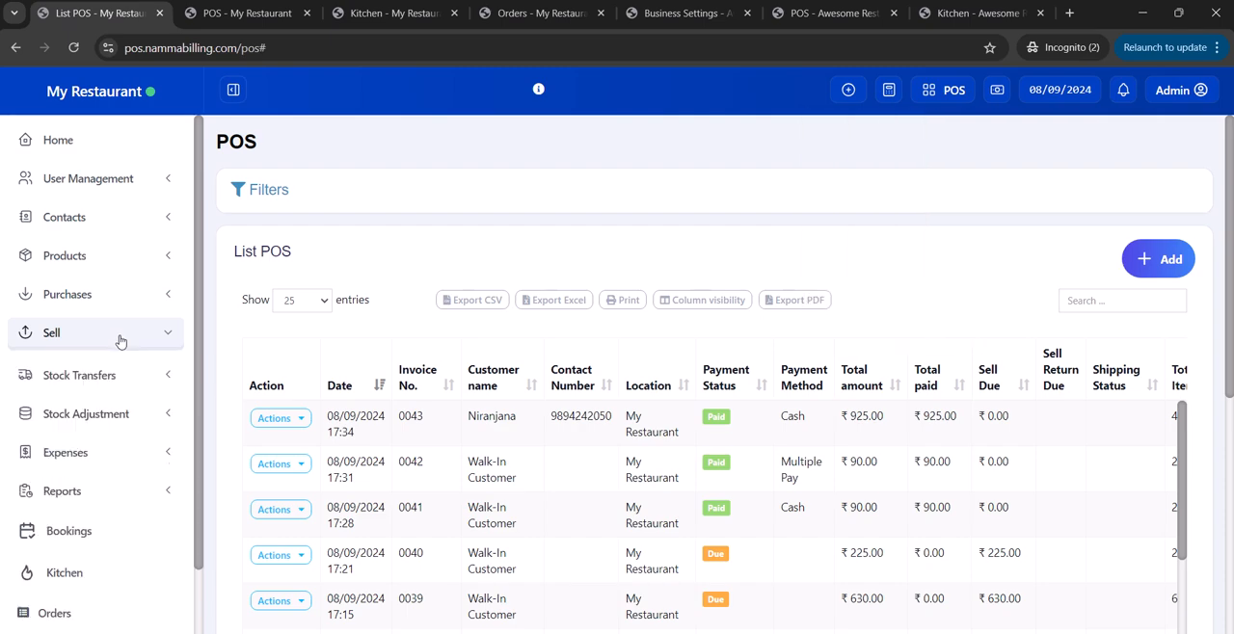
pyautogui.click(395, 14)
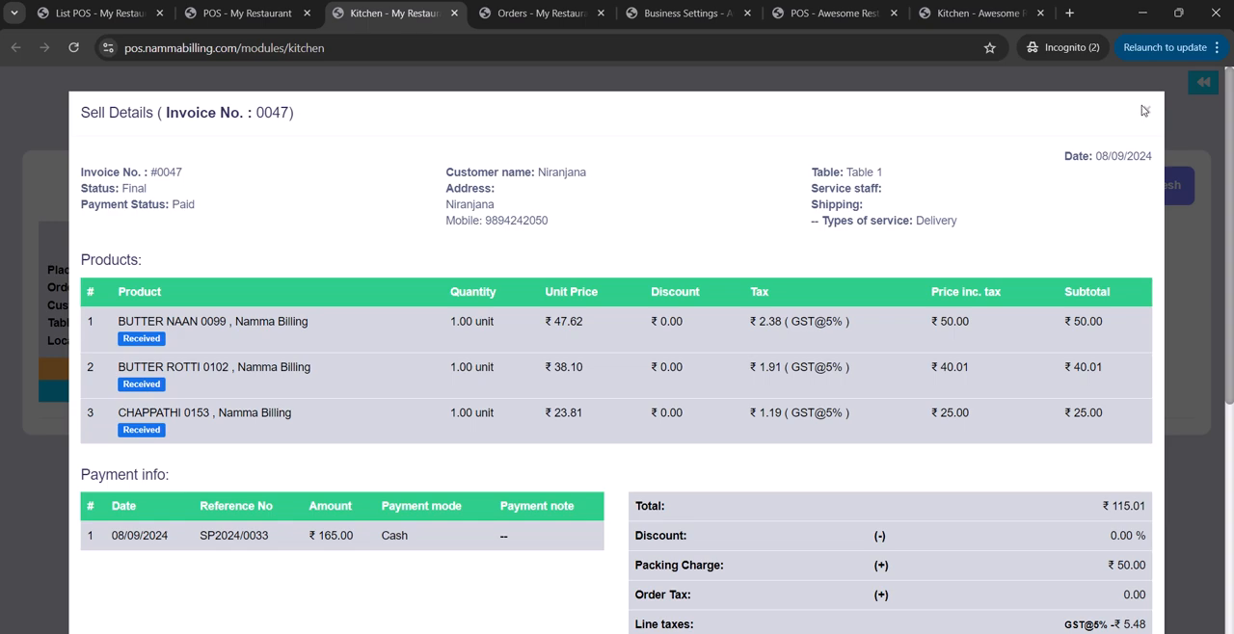
pyautogui.scroll(-5, 1082, 270)
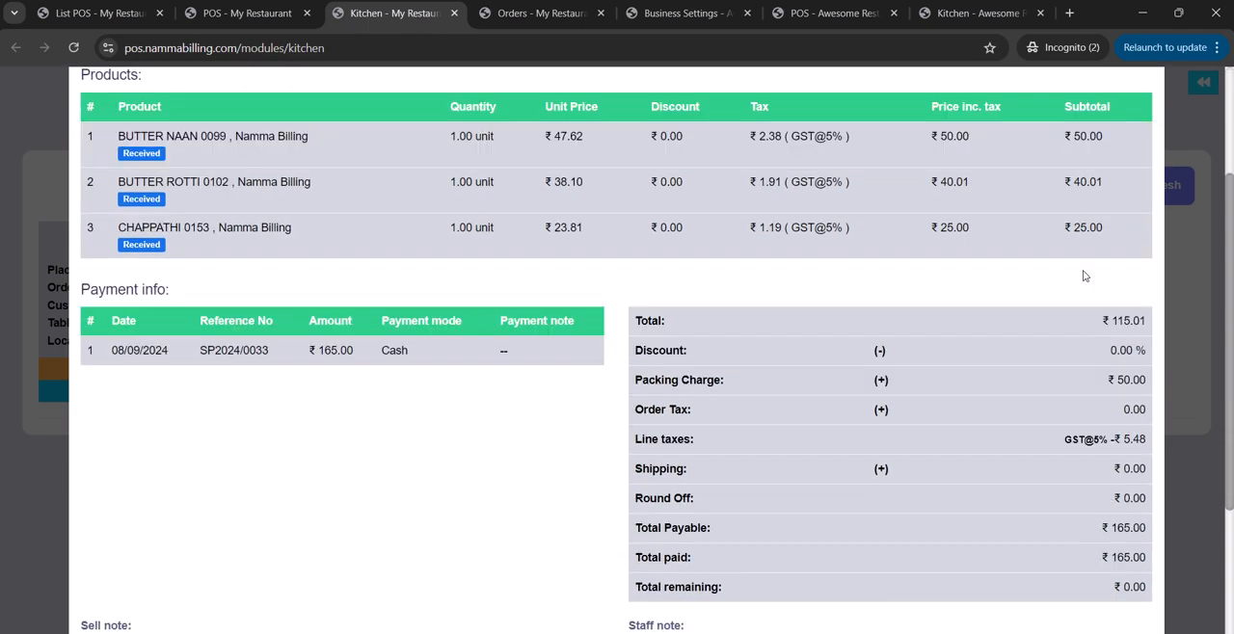
pyautogui.scroll(5, 1083, 270)
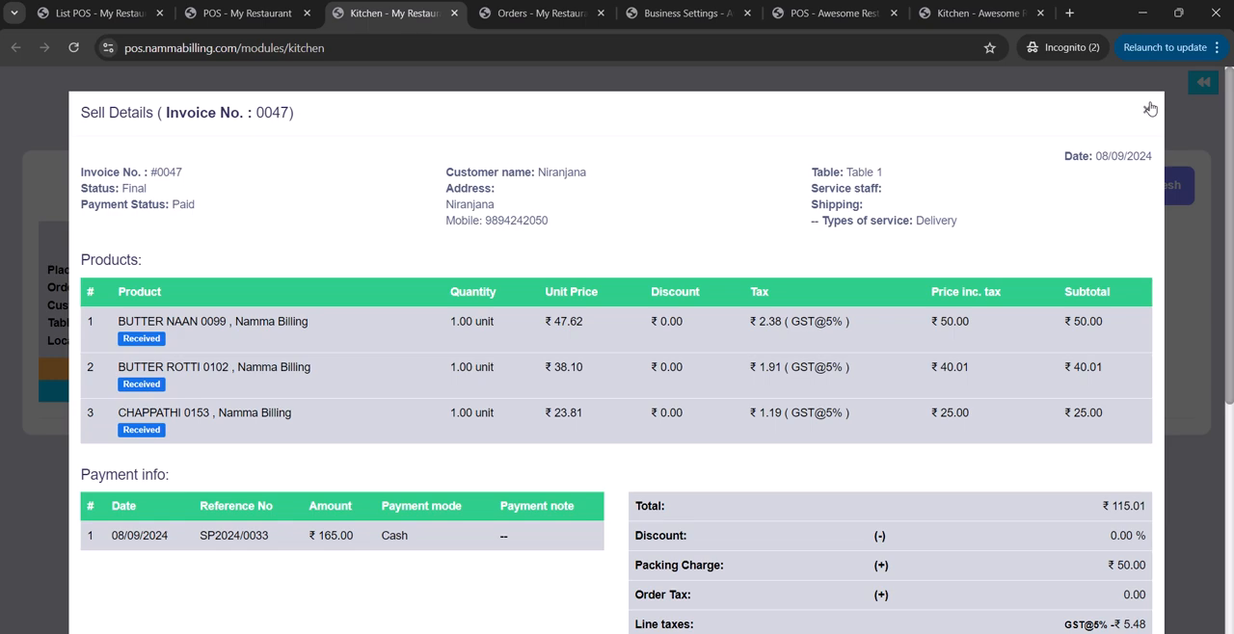
pyautogui.click(1149, 109)
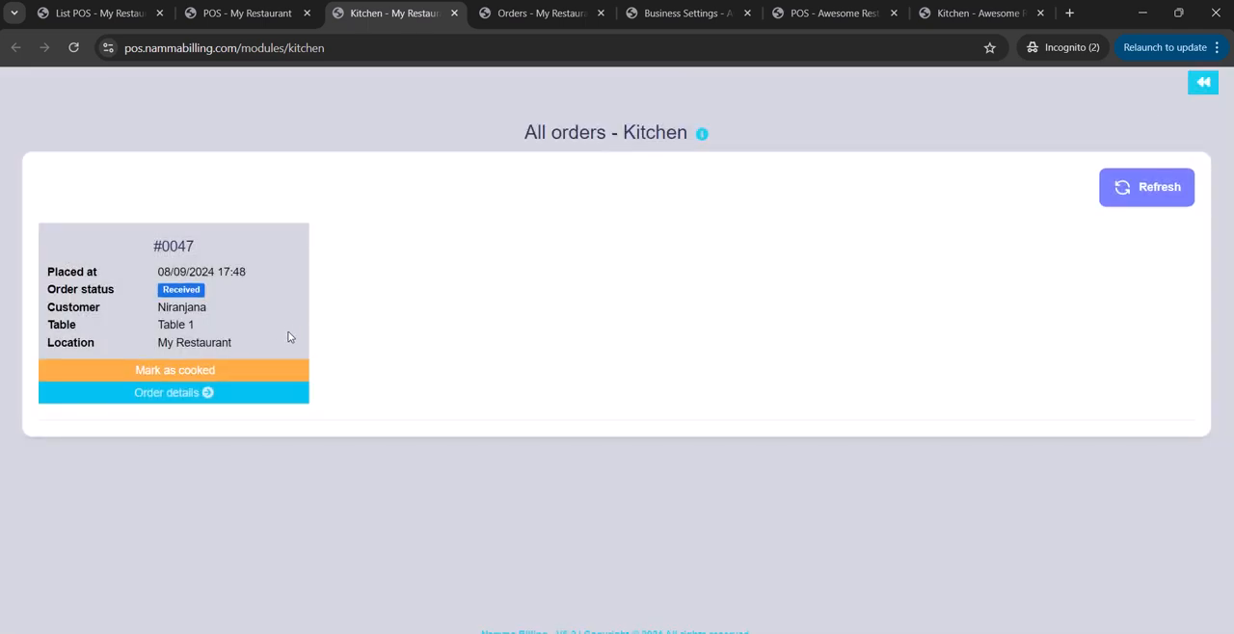
# Mark the Table 1 kitchen order as cooked and confirm.
pyautogui.click(245, 371)
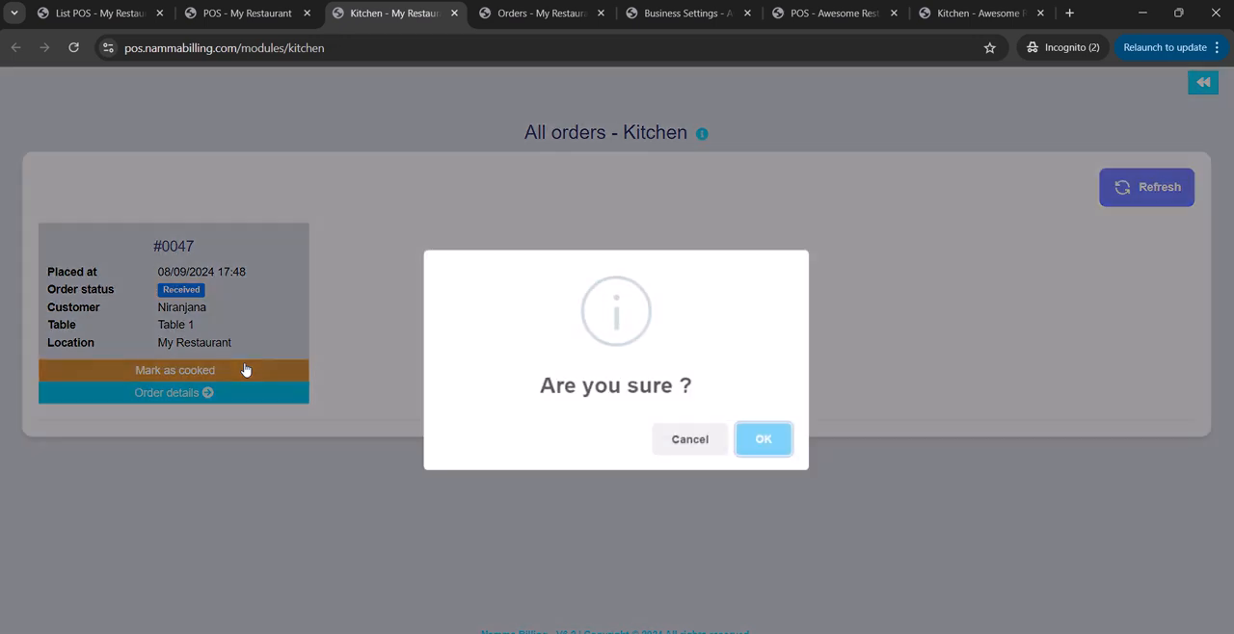
pyautogui.click(779, 440)
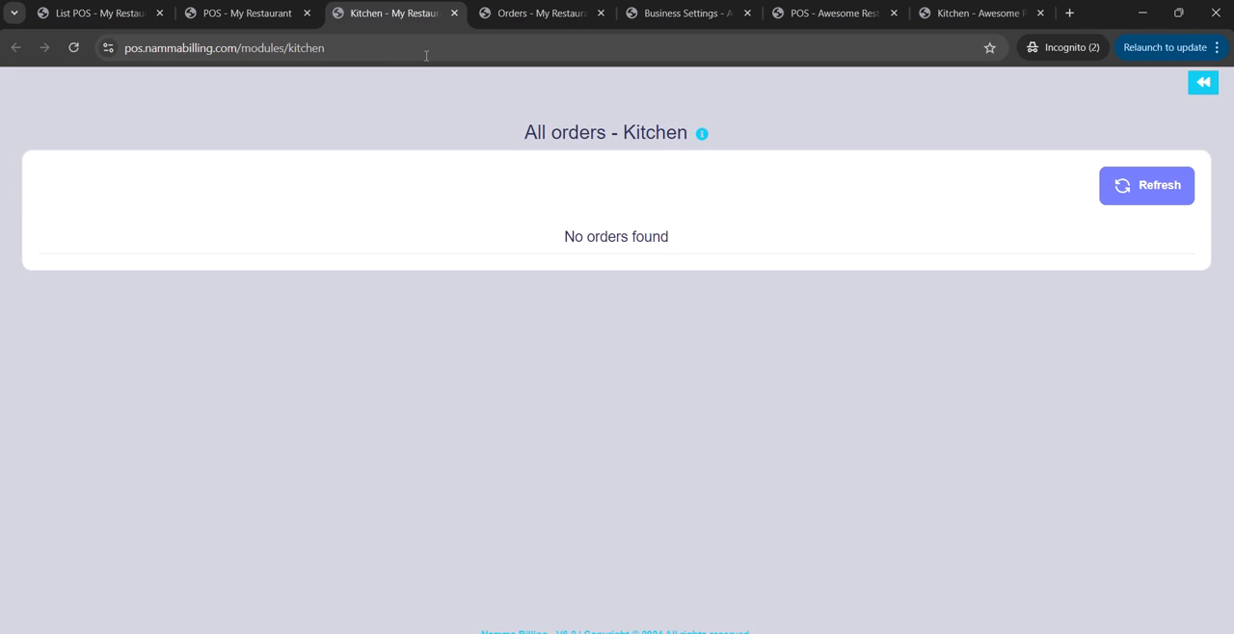
# Return to the POS sale screen.
pyautogui.click(278, 12)
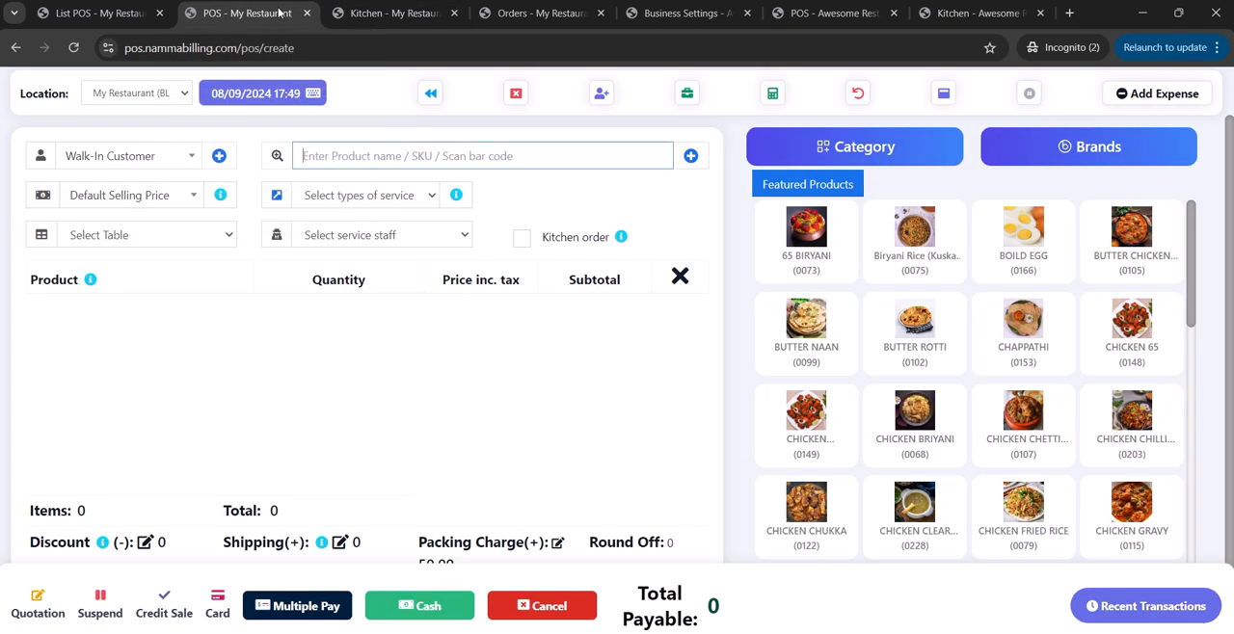